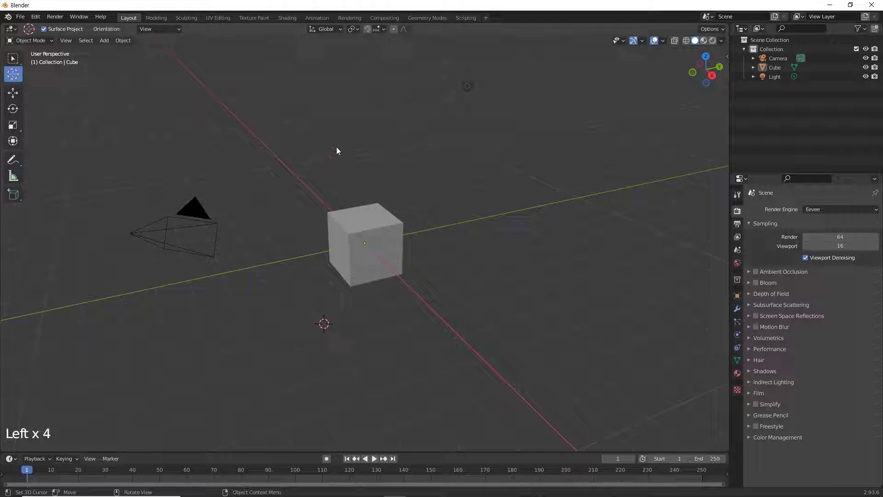
# Place the 3D cursor at several spots, ending behind and above the cube at about X -0.44, Y 3.22, Z 3.42 m, with Select Box active
pyautogui.click(336, 147)
pyautogui.click(13, 58)
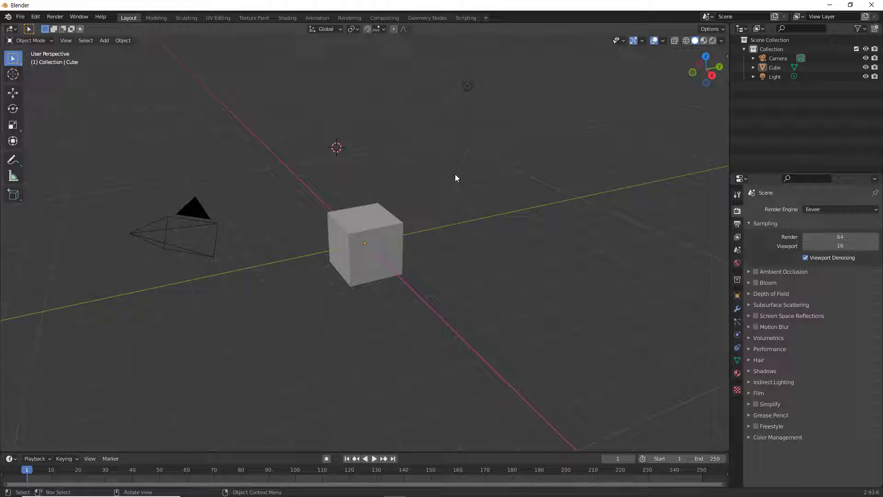
pyautogui.keyDown('shift'); pyautogui.rightClick(481, 179); pyautogui.keyUp('shift')
pyautogui.keyDown('shift'); pyautogui.rightClick(512, 250); pyautogui.keyUp('shift')
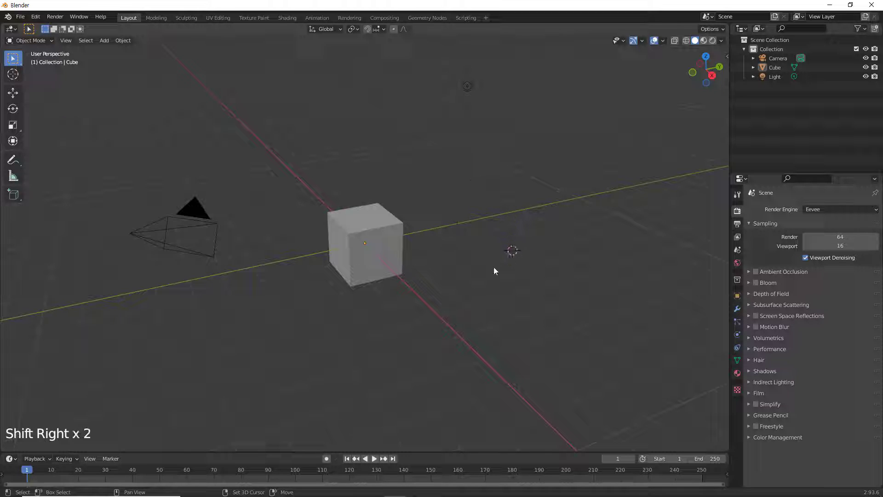
pyautogui.keyDown('shift'); pyautogui.rightClick(305, 296); pyautogui.keyUp('shift')
pyautogui.keyDown('shift'); pyautogui.moveTo(321, 158); pyautogui.dragTo(443, 123, button='right'); pyautogui.keyUp('shift')
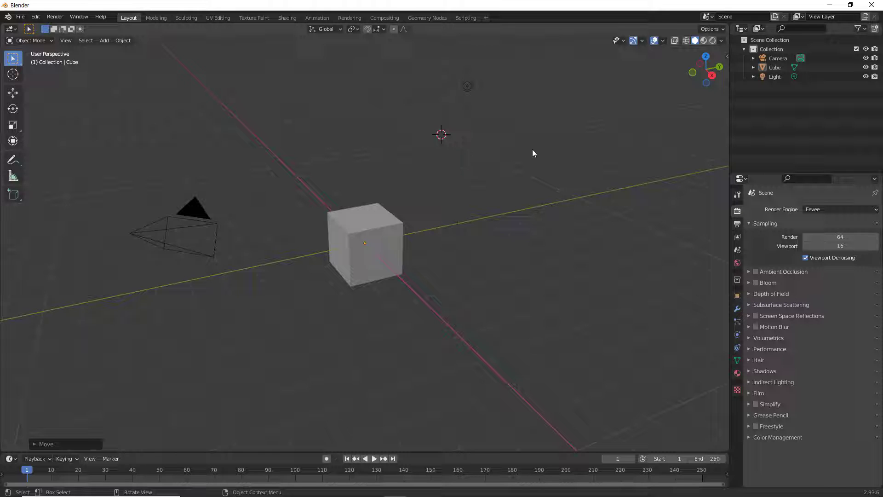
# Show the 3D cursor's transform values and adjust its location to X 0.1605 m, Y 3.021 m and its X rotation to 64.8°
pyautogui.press('n')
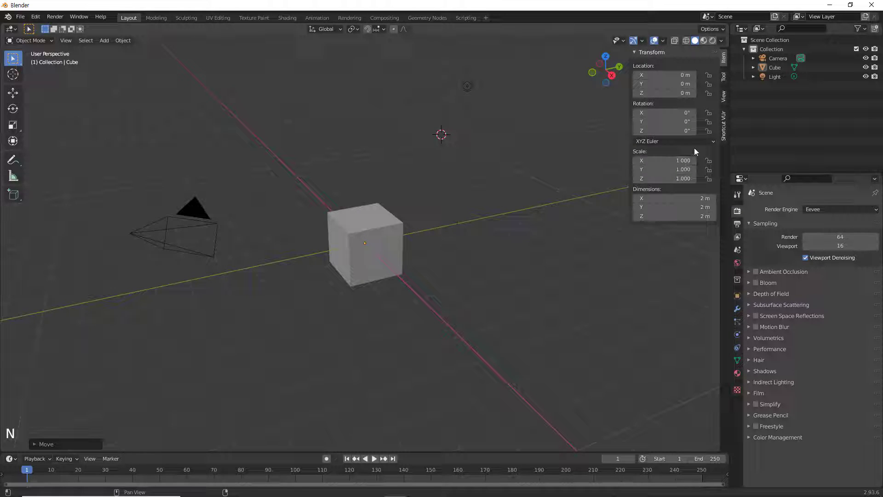
pyautogui.click(724, 95)
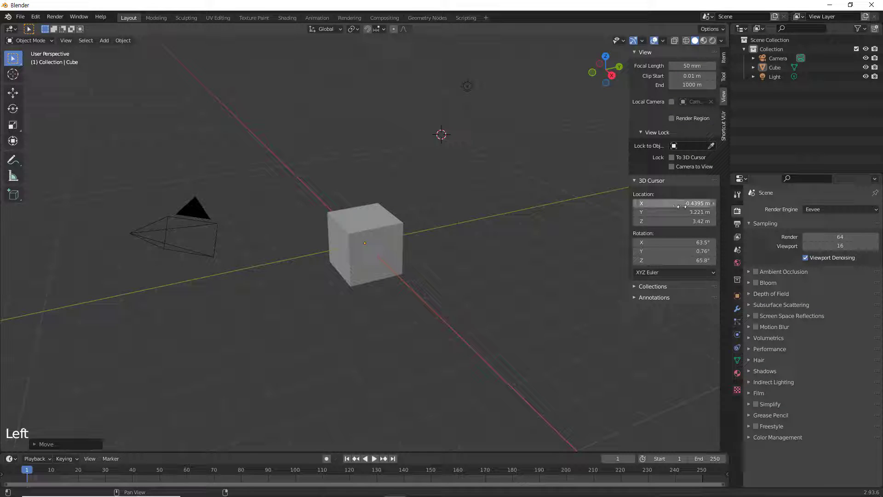
pyautogui.moveTo(690, 203); pyautogui.dragTo(691, 241)
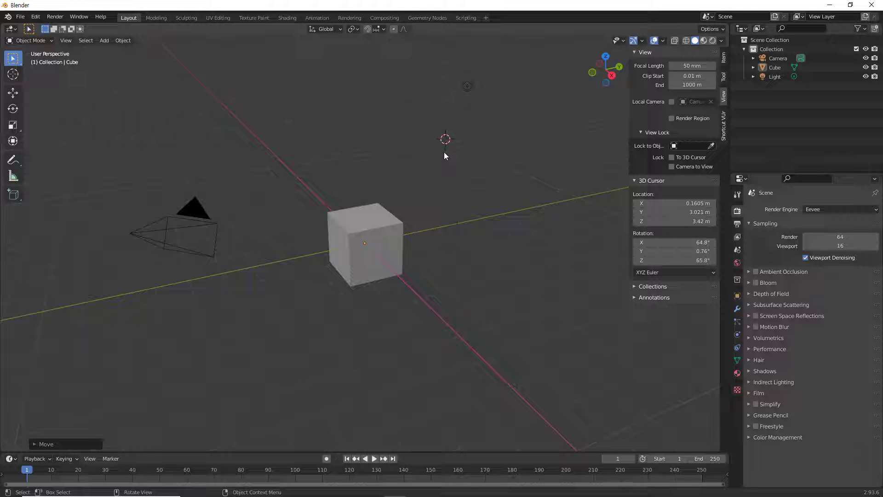
# Add a cube mesh at the 3D cursor and delete that new cube
pyautogui.hotkey('shift', 'a')
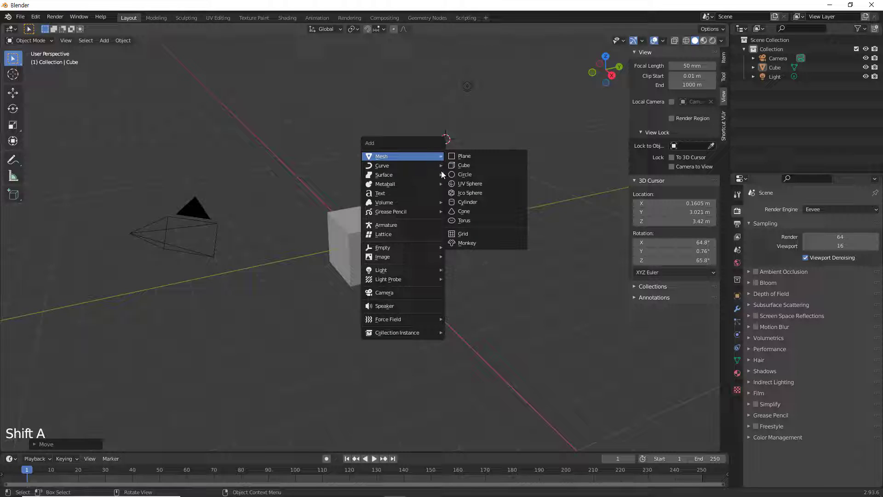
pyautogui.click(475, 167)
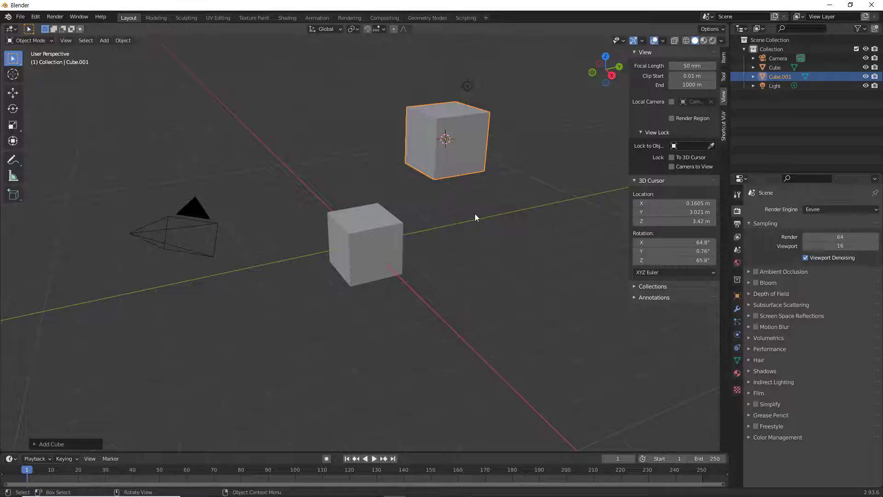
pyautogui.moveTo(474, 223)
pyautogui.mouseDown(button='middle')
pyautogui.moveTo(512, 236)
pyautogui.moveTo(464, 243)
pyautogui.moveTo(458, 225)
pyautogui.mouseUp(button='middle')
pyautogui.click(465, 133)
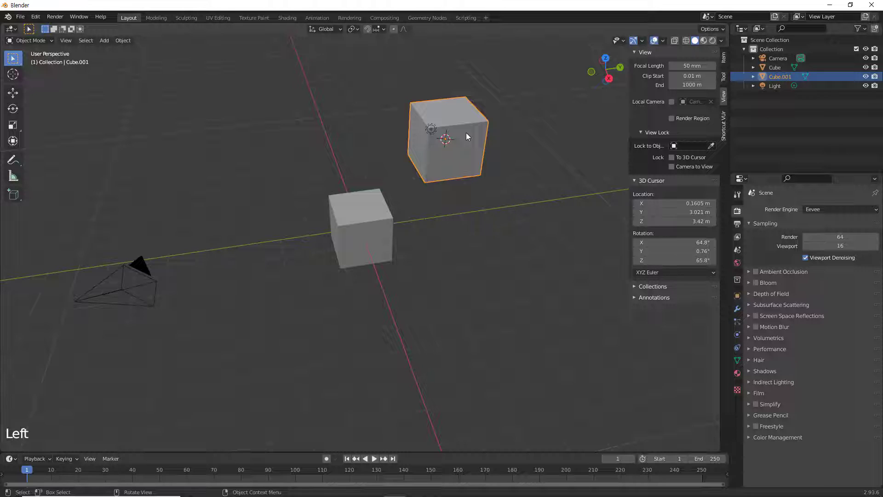
pyautogui.press('Delete')
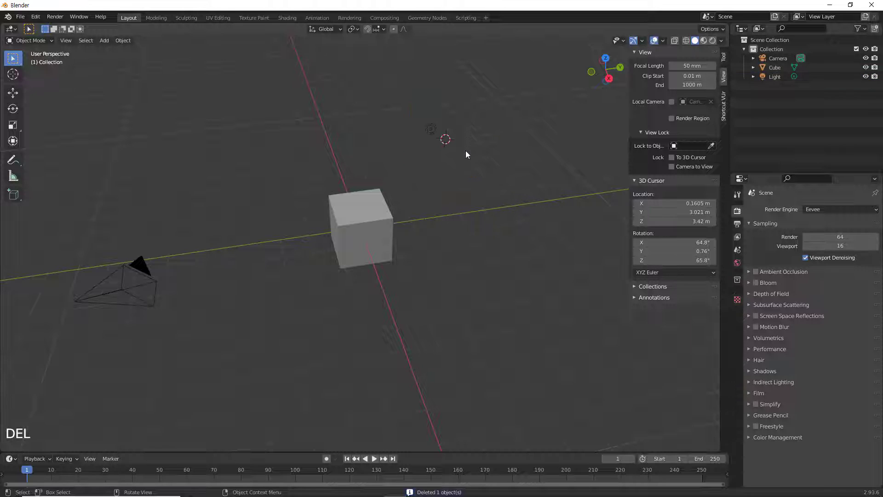
# Place the 3D cursor at about X 3.32, Y 2.95, Z -0.43 m and add a cone mesh there
pyautogui.keyDown('shift'); pyautogui.rightClick(465, 283); pyautogui.keyUp('shift')
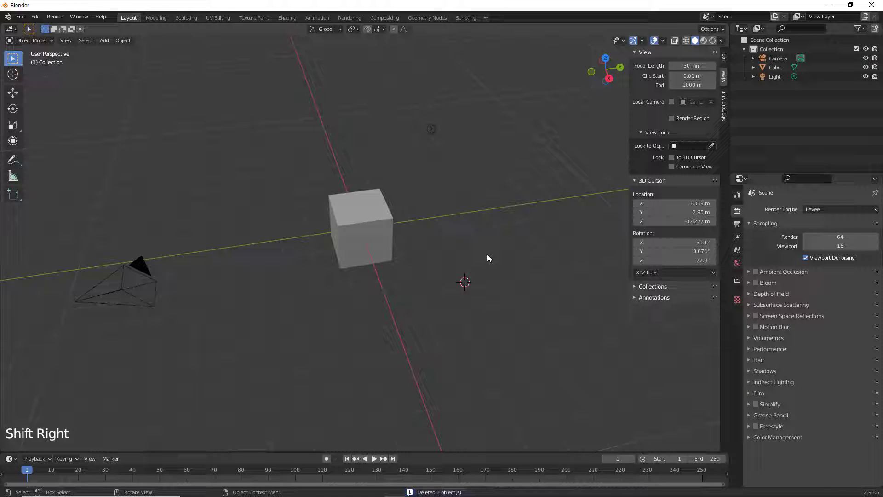
pyautogui.hotkey('shift', 'a')
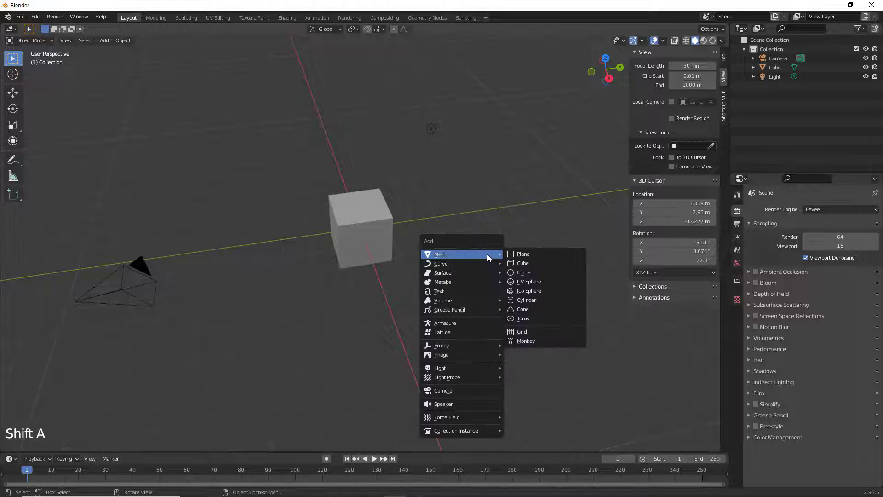
pyautogui.click(530, 308)
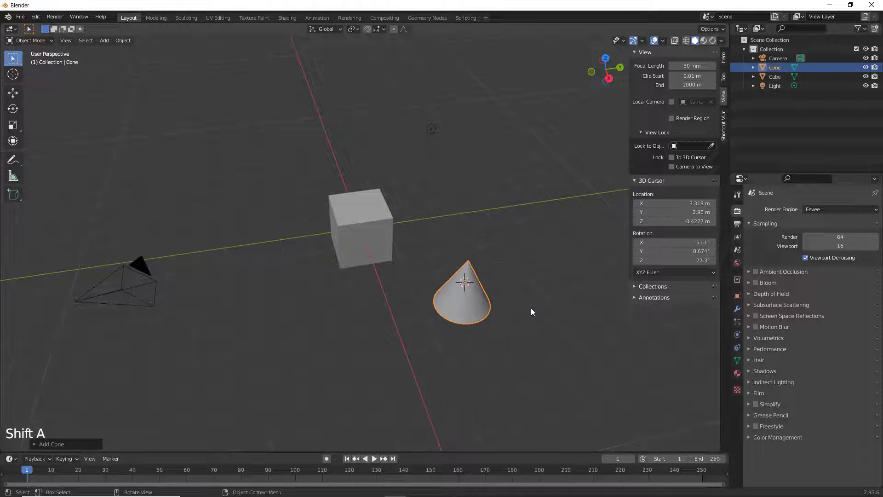
# Delete the cone from the scene
pyautogui.moveTo(504, 296); pyautogui.dragTo(484, 293, button='middle')
pyautogui.click(479, 302)
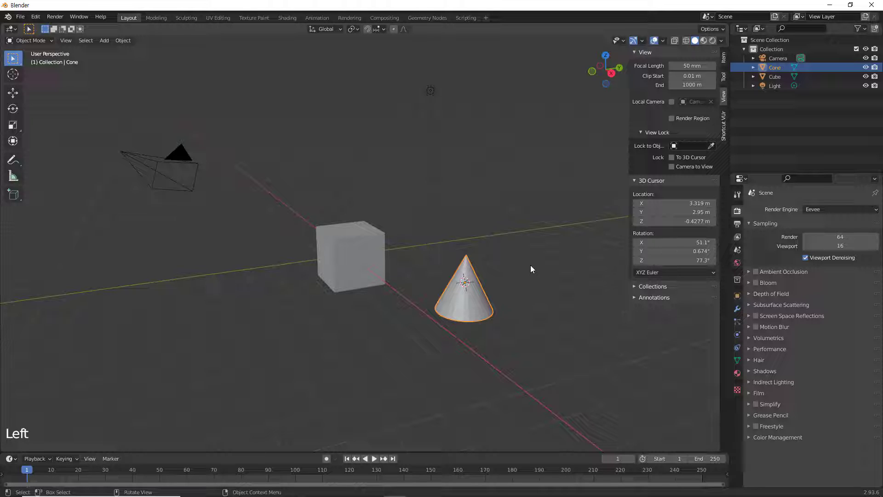
pyautogui.press('Delete')
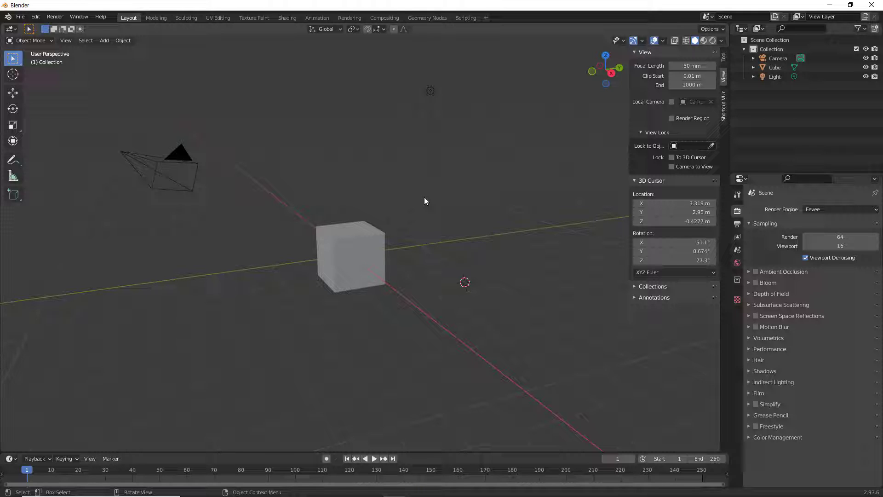
pyautogui.rightClick(457, 184)
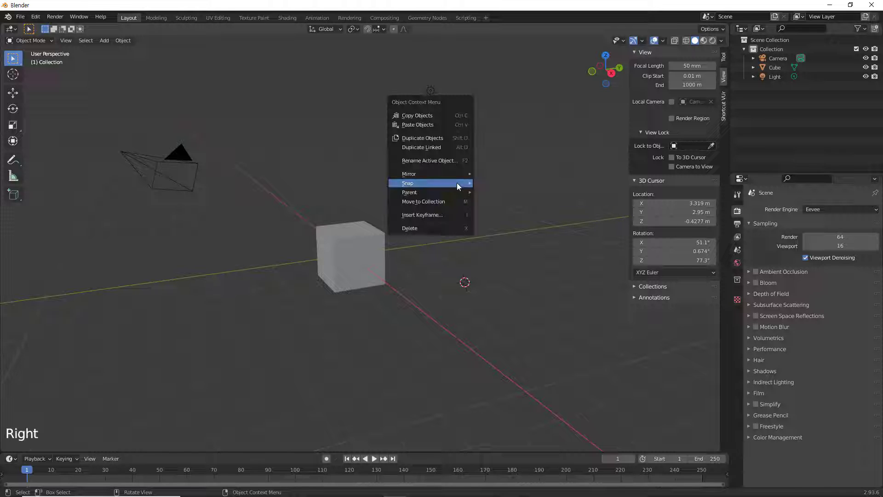
pyautogui.moveTo(457, 184)
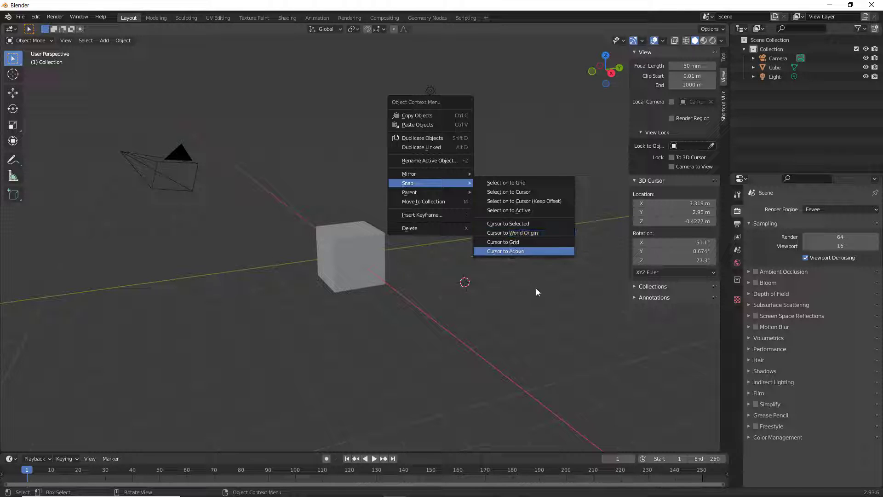
pyautogui.click(536, 259)
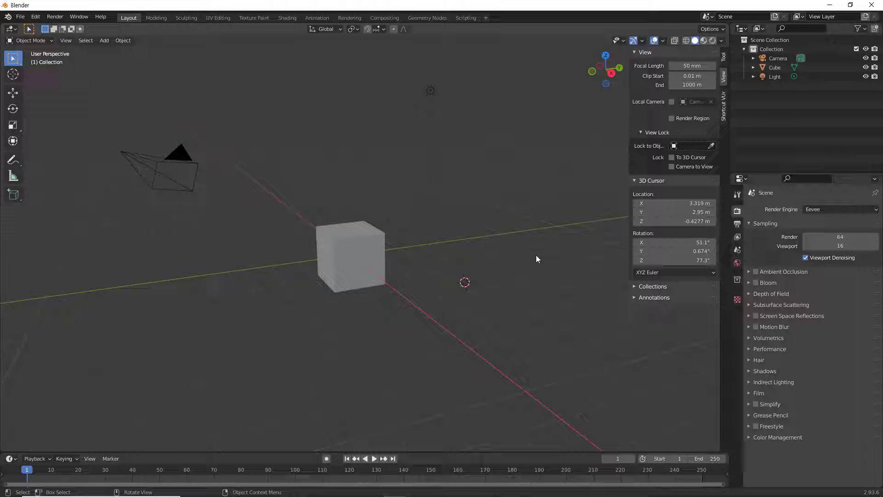
# Reset the 3D cursor to the world origin, and place it away from the cube at about X -1.87, Y -5.19, Z -0.77 m
pyautogui.hotkey('shift', 'c')
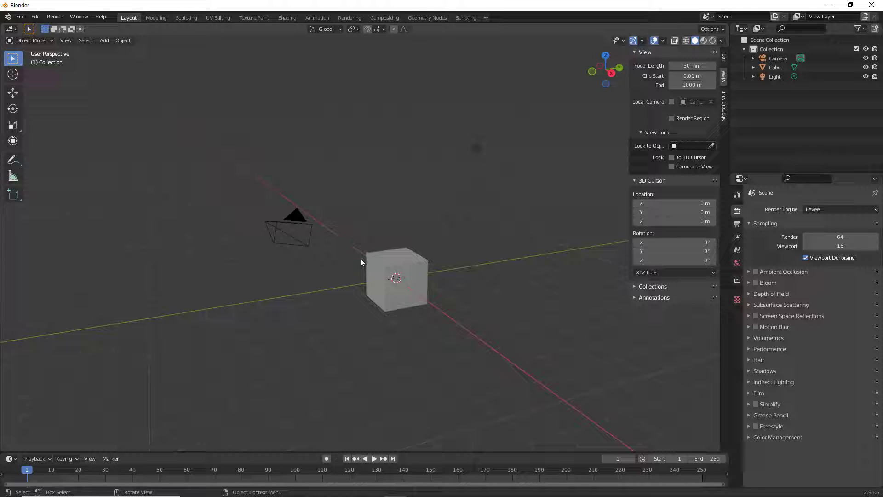
pyautogui.press('shift')
pyautogui.keyDown('shift'); pyautogui.rightClick(270, 299); pyautogui.keyUp('shift')
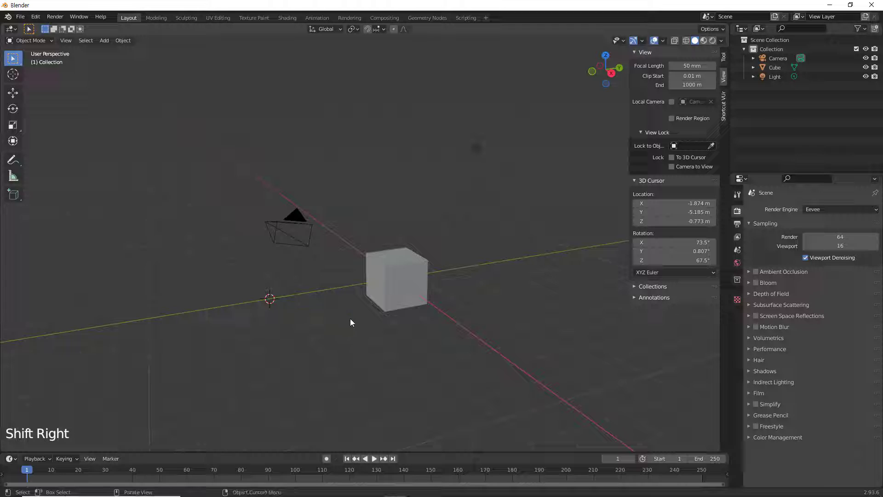
# Try to rotate the original cube freely about its own center
pyautogui.click(401, 280)
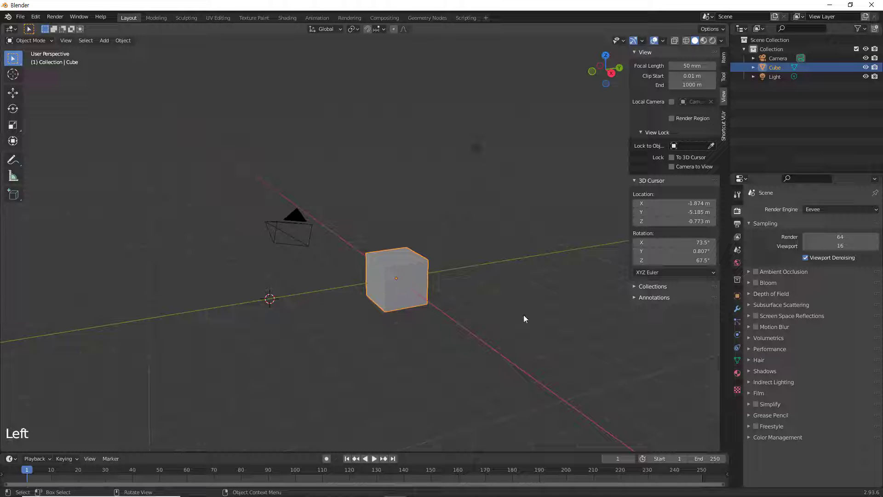
pyautogui.press('r')
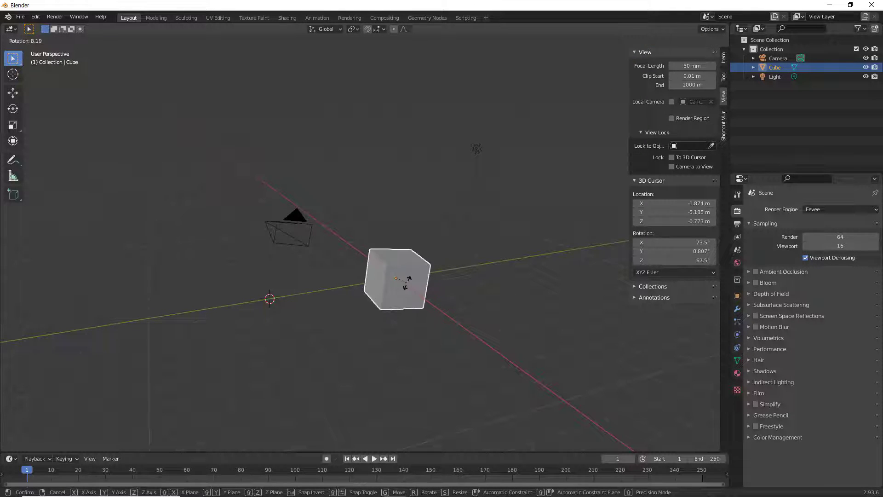
pyautogui.click(449, 291)
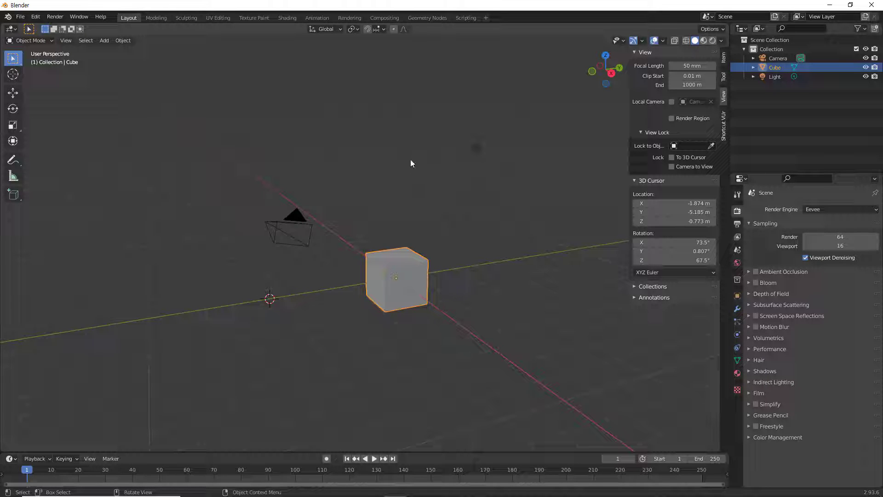
# Set the transform pivot point to 3D Cursor and try to rotate the cube around it
pyautogui.click(359, 27)
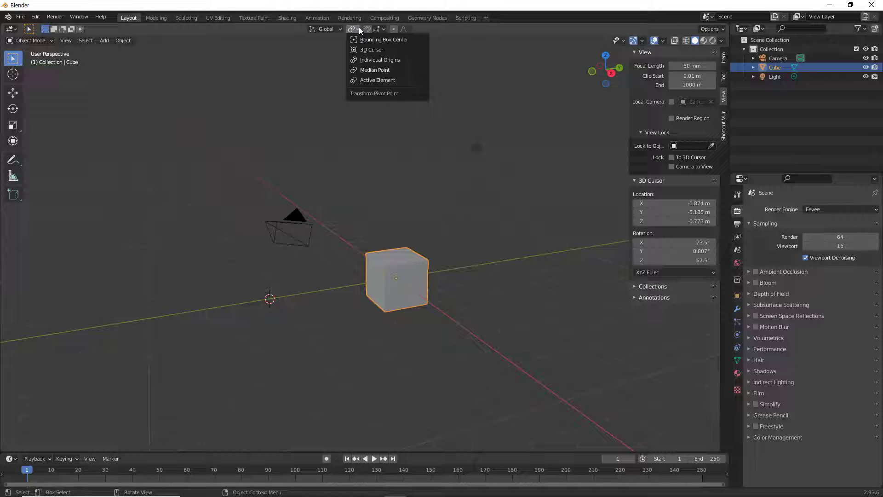
pyautogui.click(377, 50)
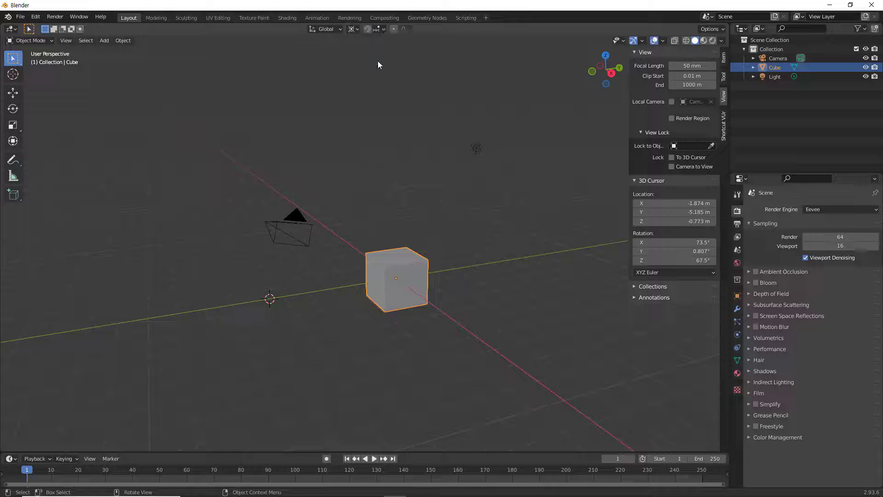
pyautogui.click(412, 270)
pyautogui.click(486, 291)
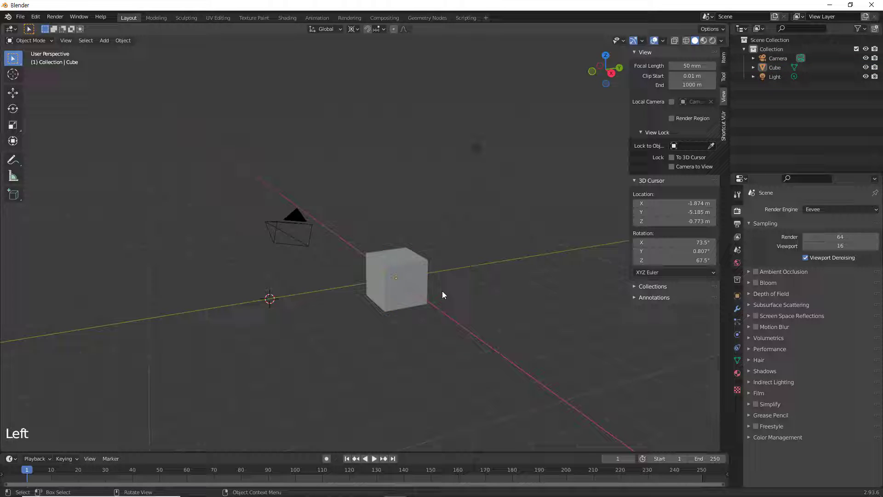
pyautogui.click(401, 278)
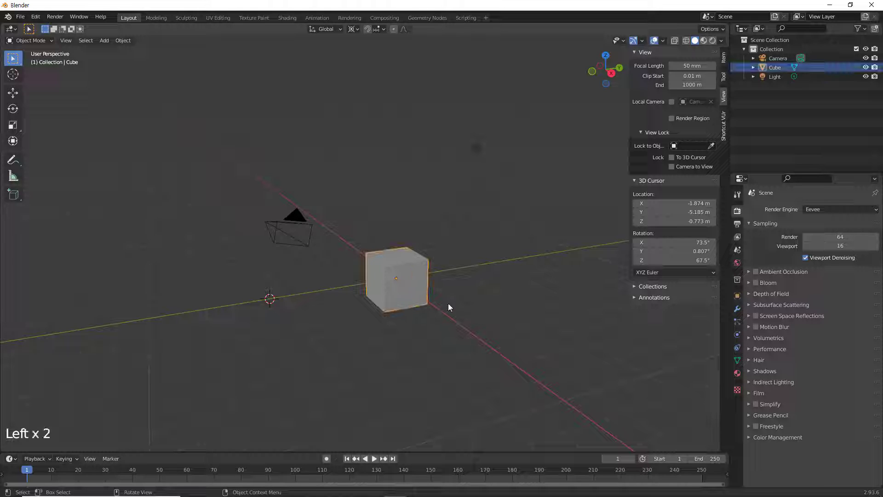
pyautogui.press('r')
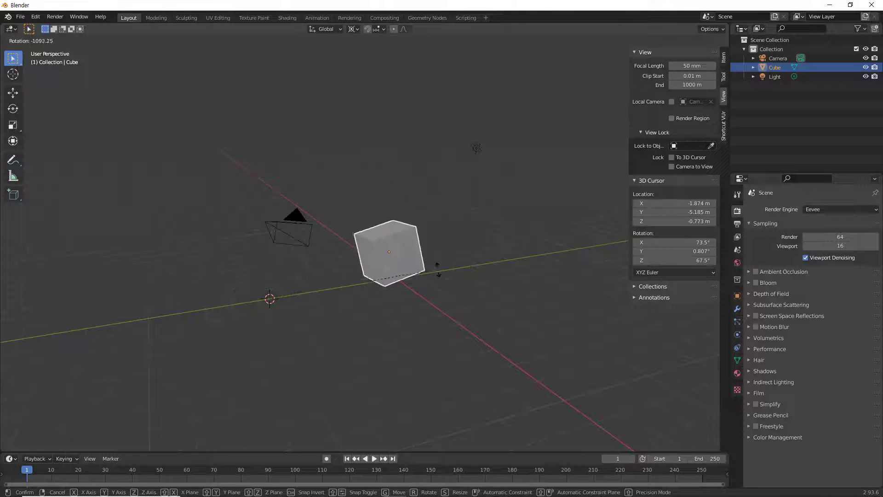
pyautogui.rightClick(457, 288)
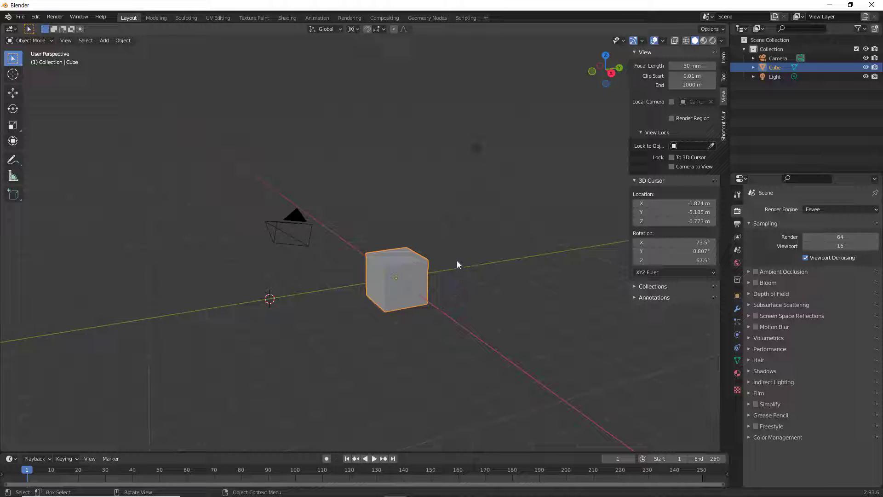
# Set the transform pivot point to Median Point
pyautogui.click(358, 29)
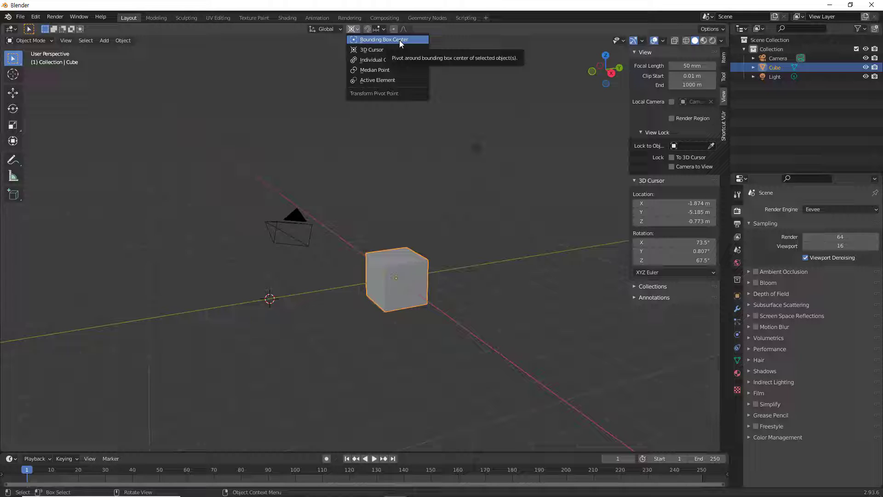
pyautogui.click(388, 70)
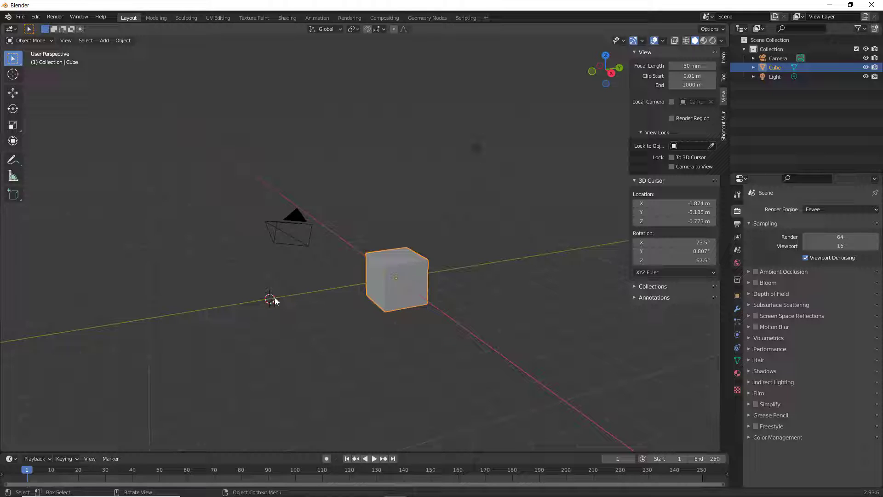
pyautogui.rightClick(377, 198)
# Move the cube freely up and away from the world origin, and leave it deselected
pyautogui.click(413, 271)
pyautogui.press('g')
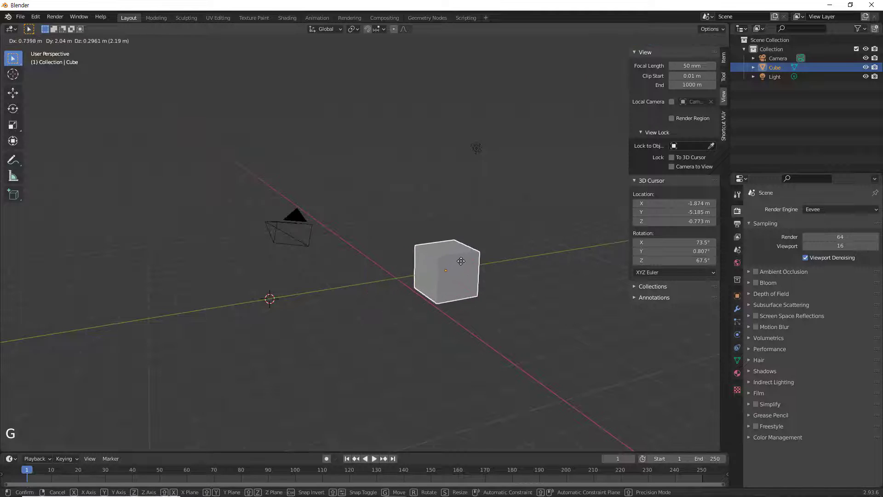
pyautogui.click(433, 191)
pyautogui.click(484, 268)
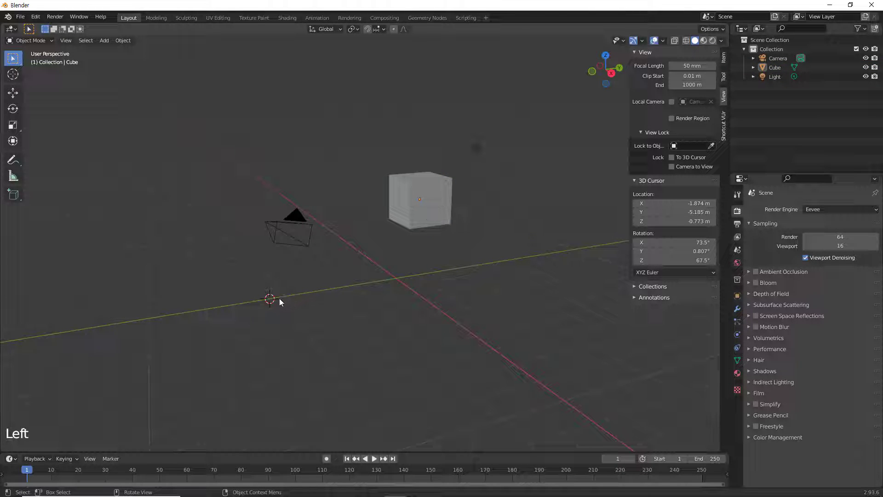
pyautogui.click(429, 181)
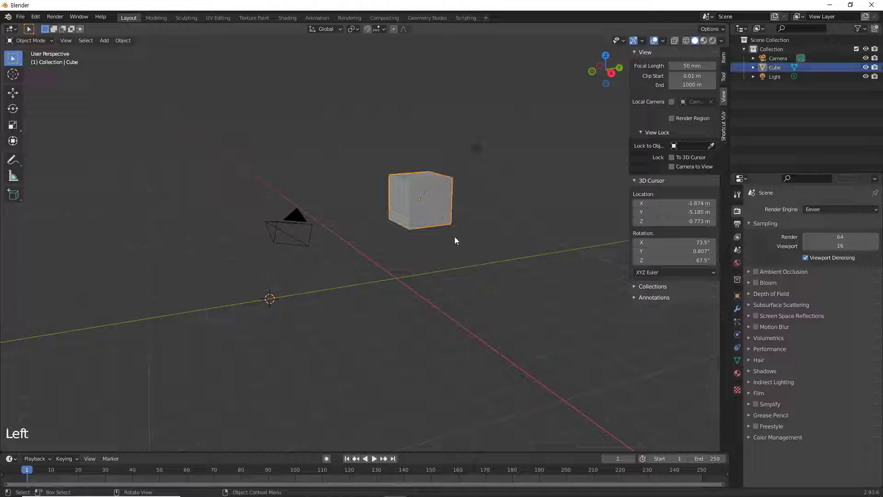
pyautogui.click(484, 293)
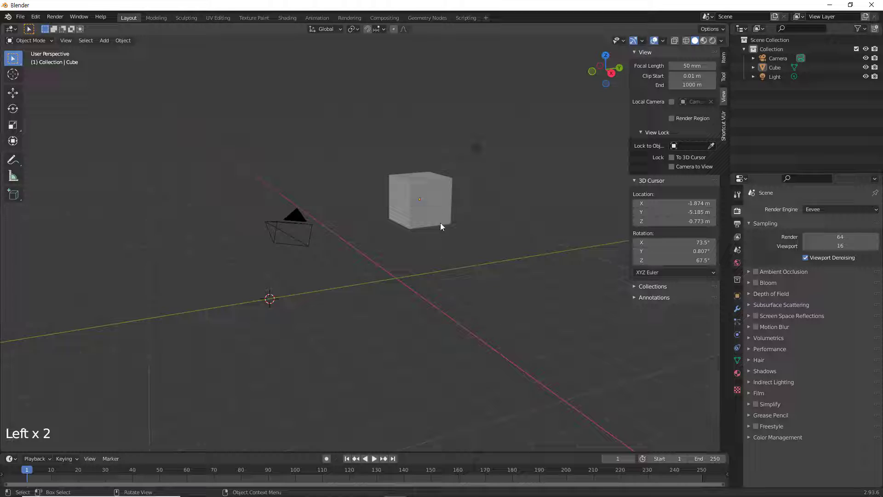
# Select the cube and snap the 3D cursor to its center with Cursor to Selected
pyautogui.click(439, 184)
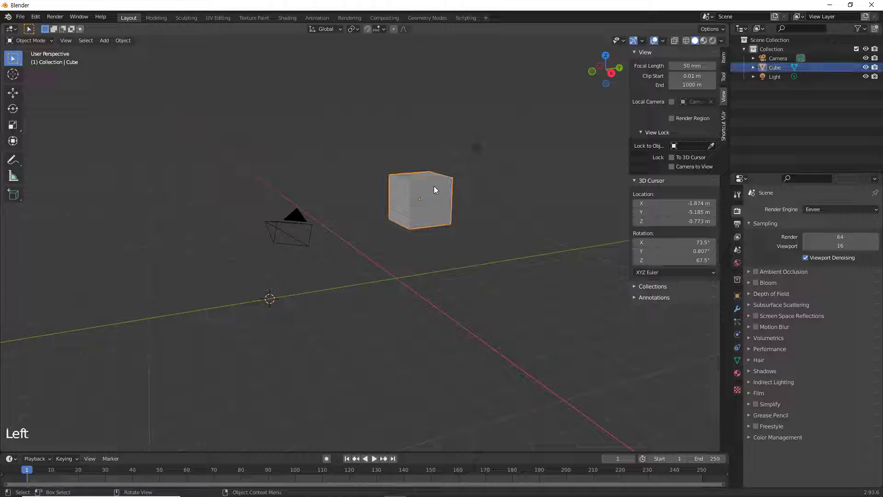
pyautogui.rightClick(446, 245)
pyautogui.moveTo(446, 245)
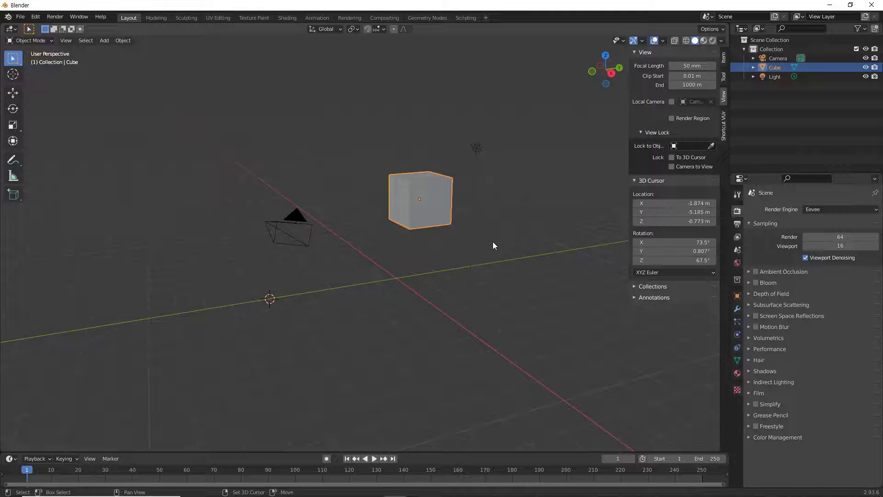
pyautogui.hotkey('shift', 's')
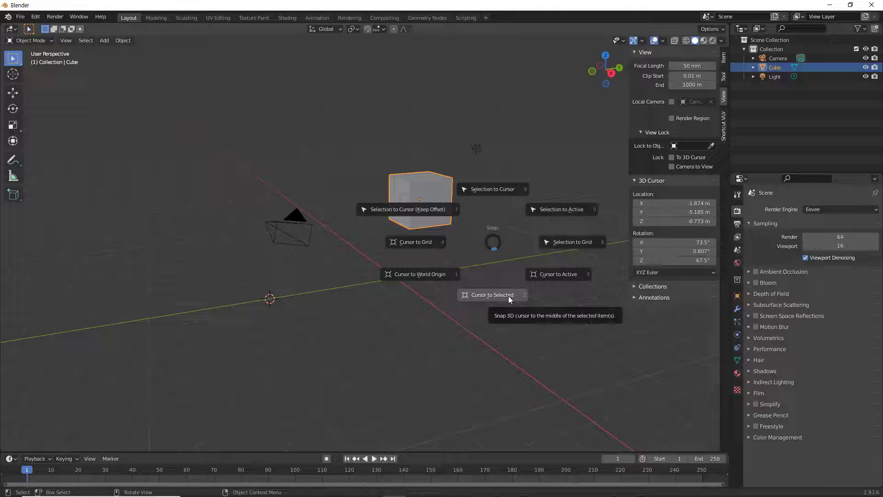
pyautogui.click(509, 298)
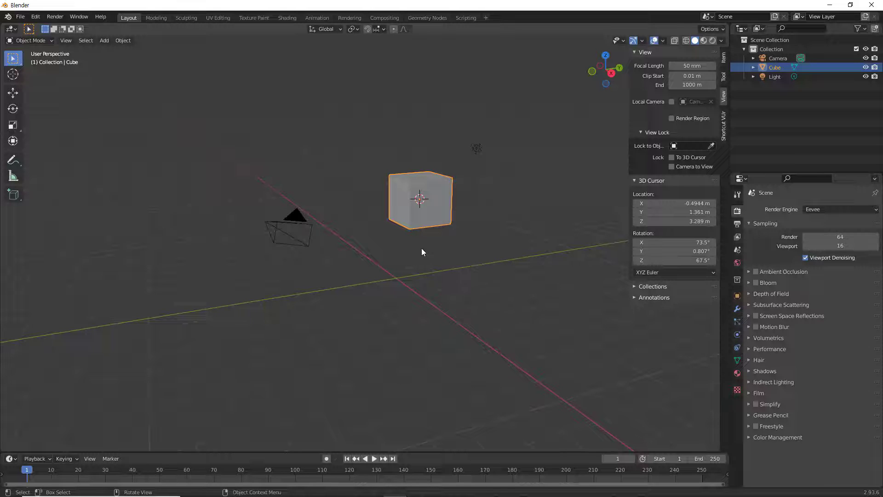
# Place the 3D cursor in empty space at about X -2.7, Y -4.49, Z 2.12 m and add a cone mesh there
pyautogui.moveTo(422, 248); pyautogui.dragTo(426, 263, button='middle')
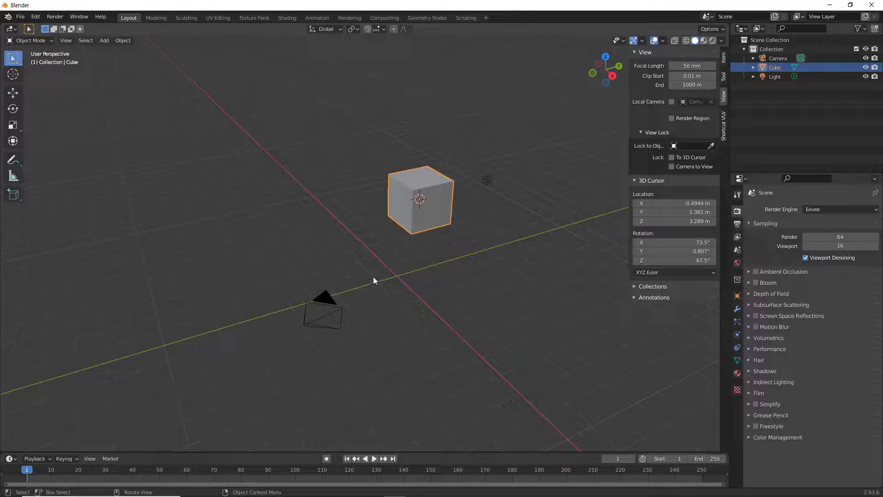
pyautogui.keyDown('shift'); pyautogui.rightClick(277, 232); pyautogui.keyUp('shift')
pyautogui.hotkey('shift', 'a')
pyautogui.moveTo(377, 249)
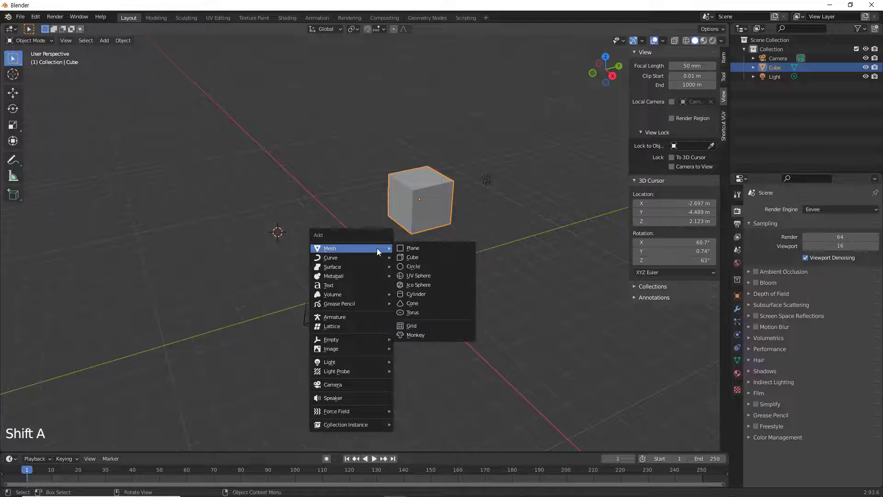
pyautogui.click(429, 303)
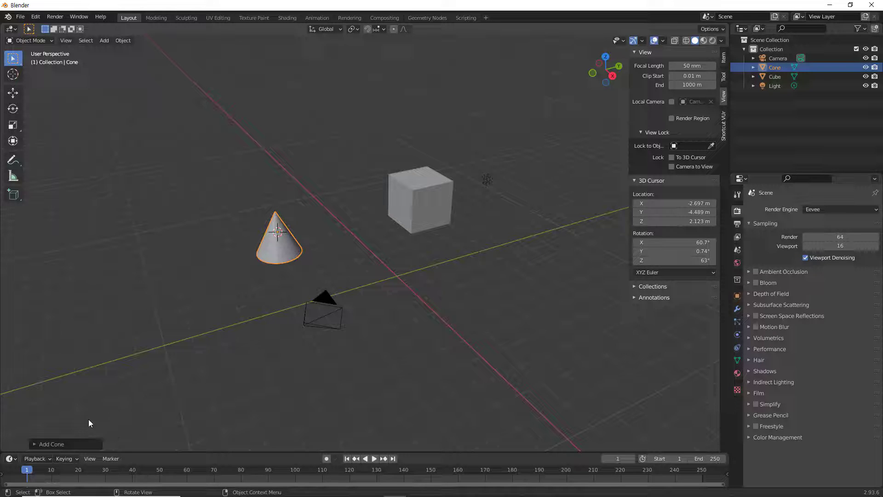
# Set the cone's Align option to 3D Cursor, change its X rotation to about 73.6°, and deselect it
pyautogui.click(65, 443)
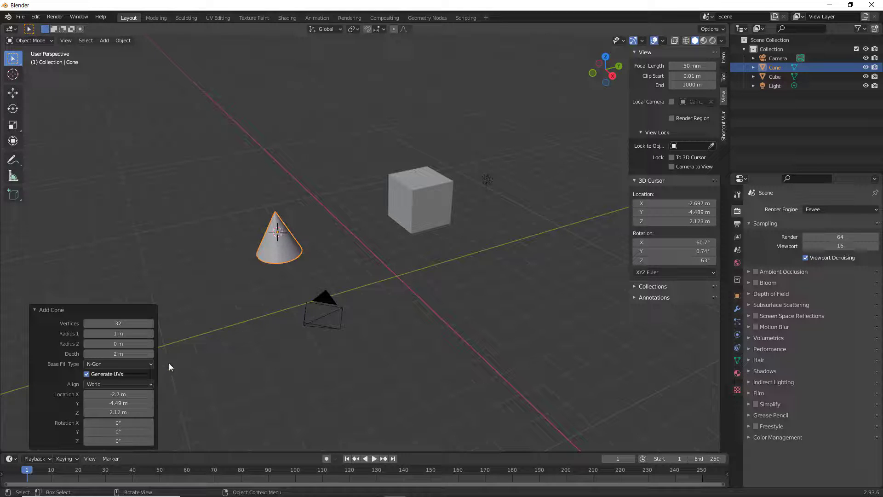
pyautogui.click(125, 385)
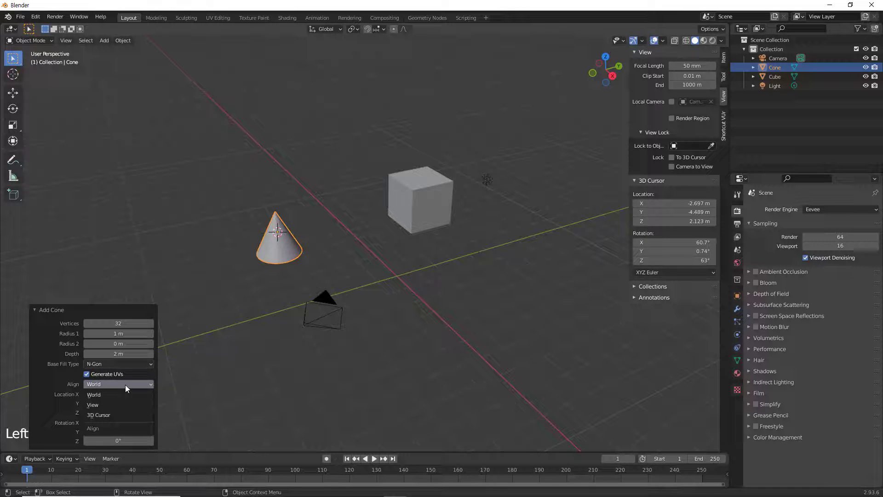
pyautogui.click(114, 414)
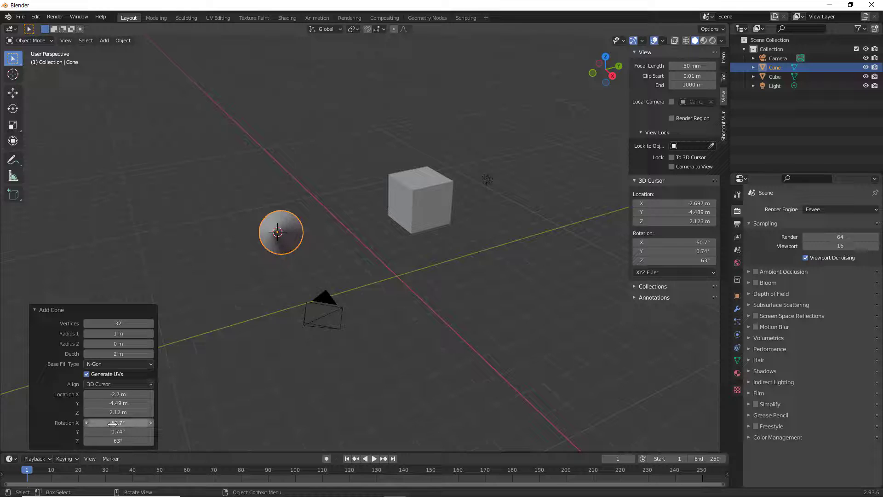
pyautogui.moveTo(117, 422); pyautogui.dragTo(175, 430)
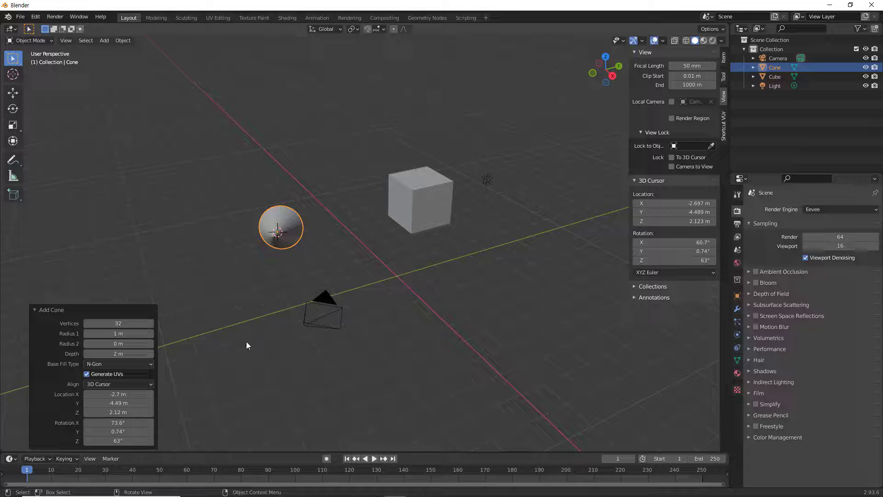
pyautogui.click(346, 265)
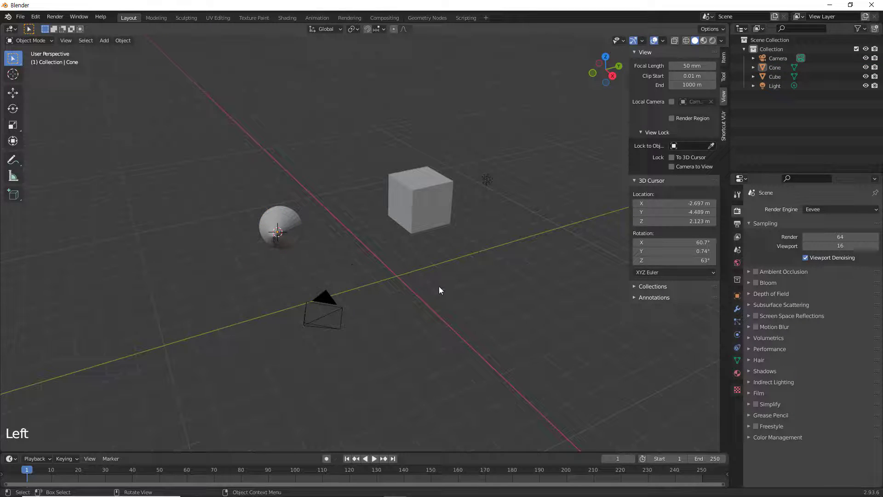
# Place the 3D cursor at about X 1.99, Y 2.38, Z 0.149 m and add a second cone there
pyautogui.keyDown('shift'); pyautogui.rightClick(466, 280); pyautogui.keyUp('shift')
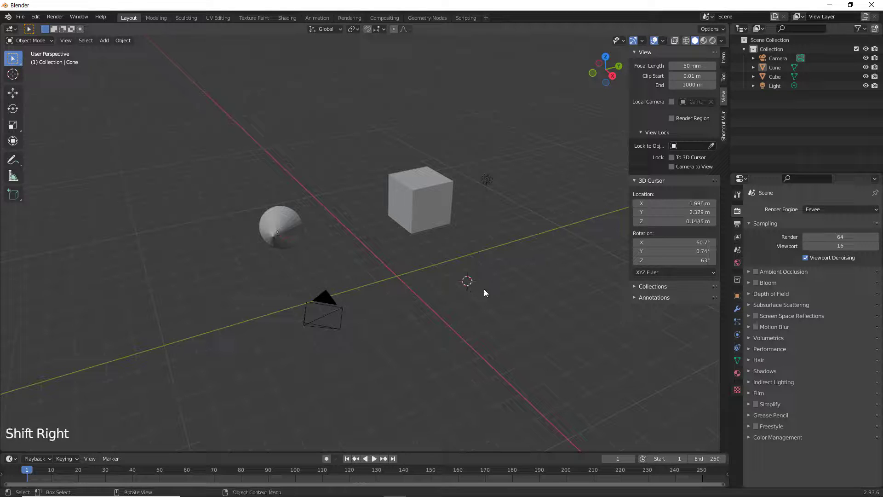
pyautogui.hotkey('shift', 'a')
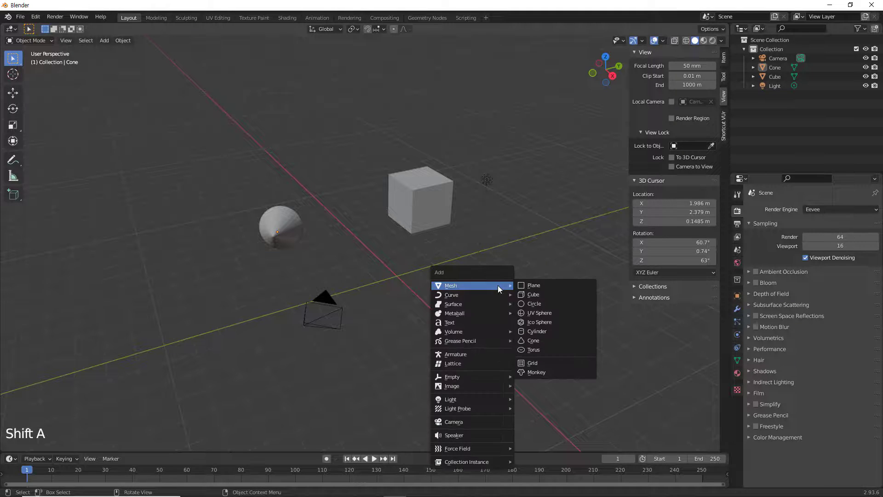
pyautogui.click(536, 340)
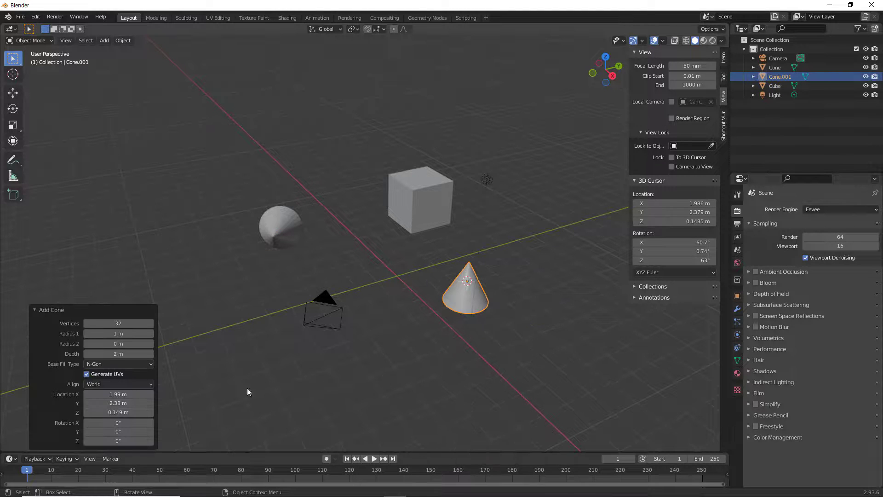
# Align the second cone to the 3D Cursor and leave it deselected
pyautogui.click(112, 386)
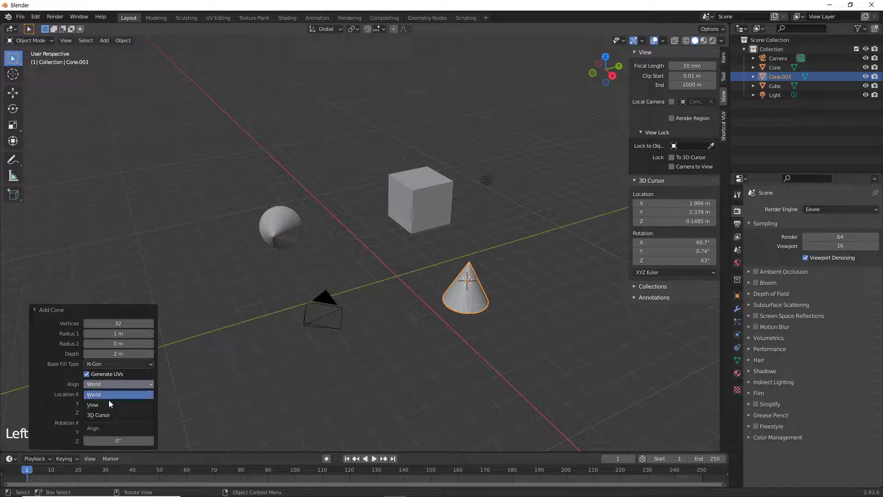
pyautogui.click(106, 413)
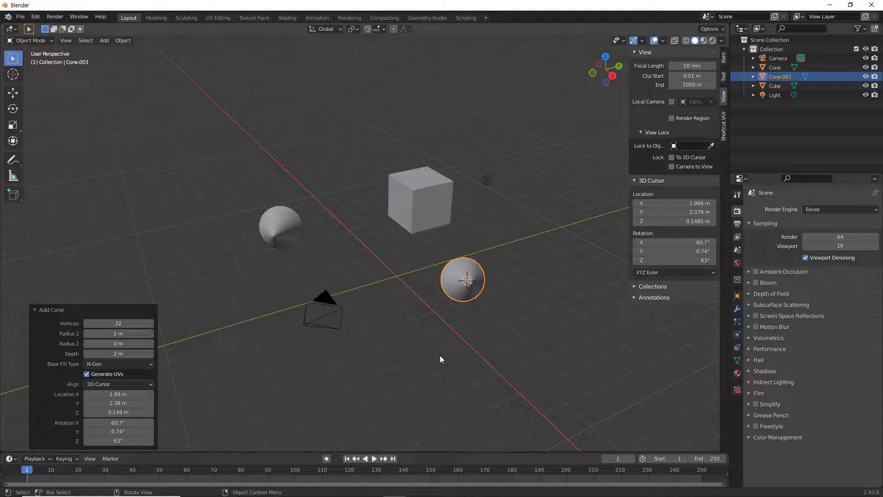
pyautogui.moveTo(440, 355)
pyautogui.mouseDown(button='middle')
pyautogui.moveTo(388, 349)
pyautogui.moveTo(412, 353)
pyautogui.moveTo(437, 342)
pyautogui.mouseUp(button='middle')
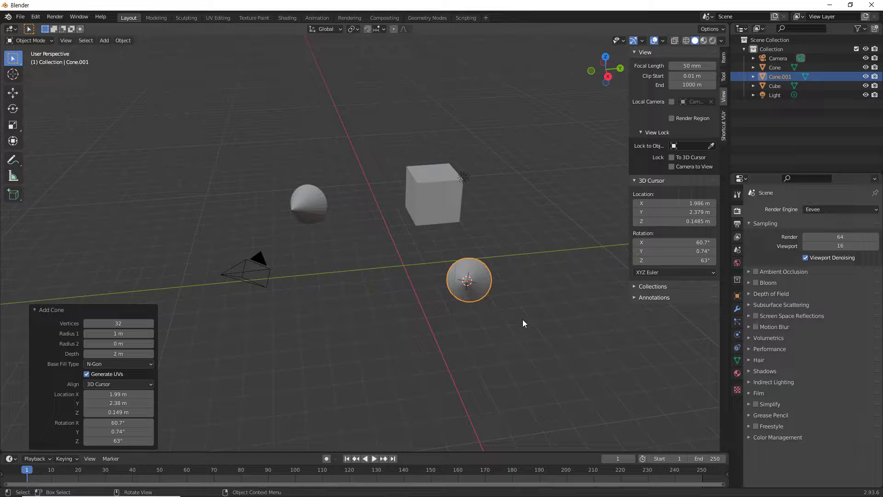
pyautogui.click(387, 363)
# Select the cube and place the 3D cursor on the tip of the first cone
pyautogui.moveTo(523, 307); pyautogui.dragTo(468, 211, button='middle')
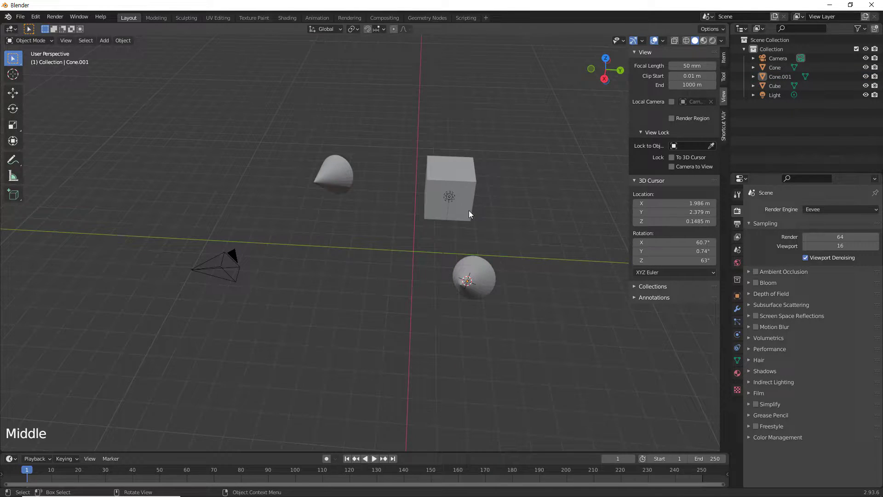
pyautogui.click(462, 176)
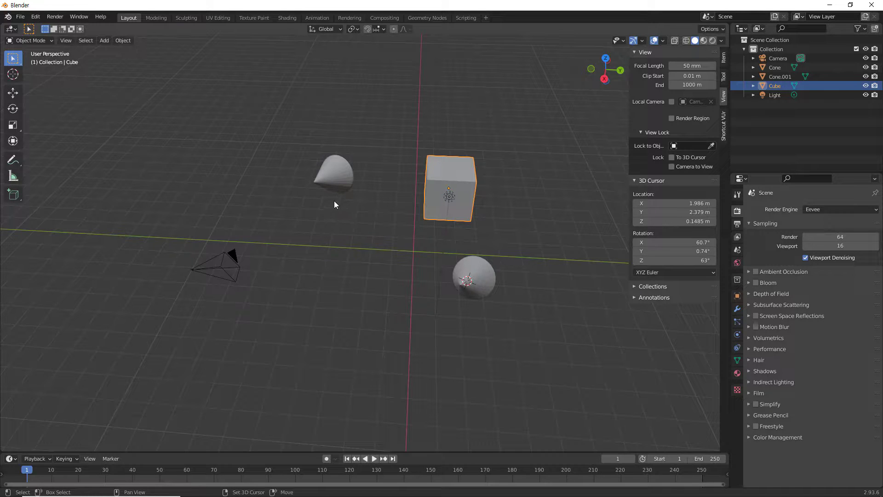
pyautogui.keyDown('shift'); pyautogui.rightClick(314, 182); pyautogui.keyUp('shift')
# Set the cube's origin to the 3D cursor and try to rotate the cube around it
pyautogui.rightClick(501, 167)
pyautogui.moveTo(500, 166)
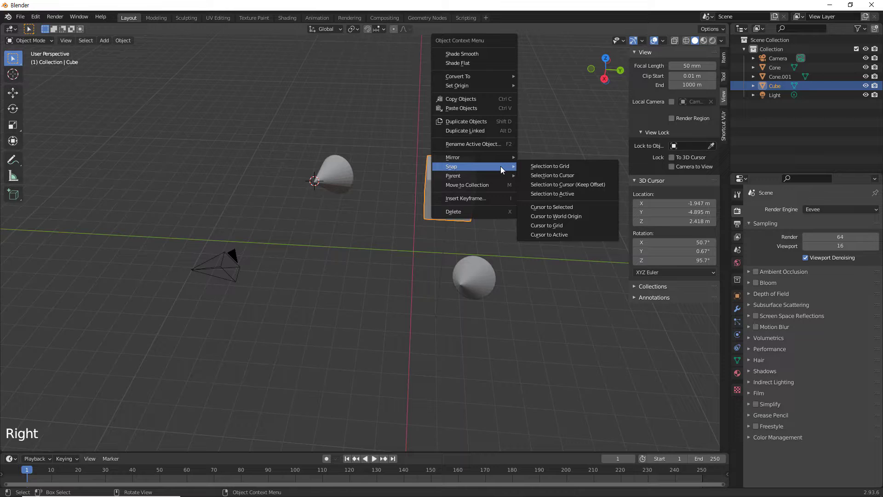
pyautogui.moveTo(483, 88)
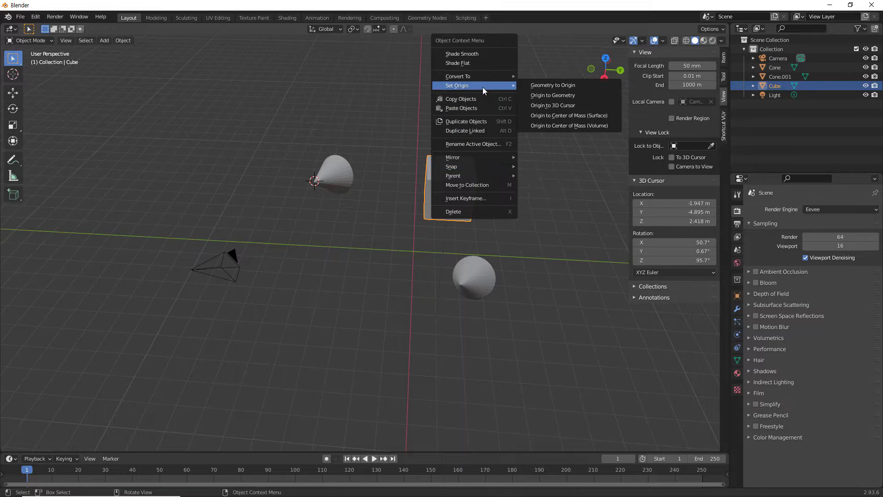
pyautogui.click(545, 106)
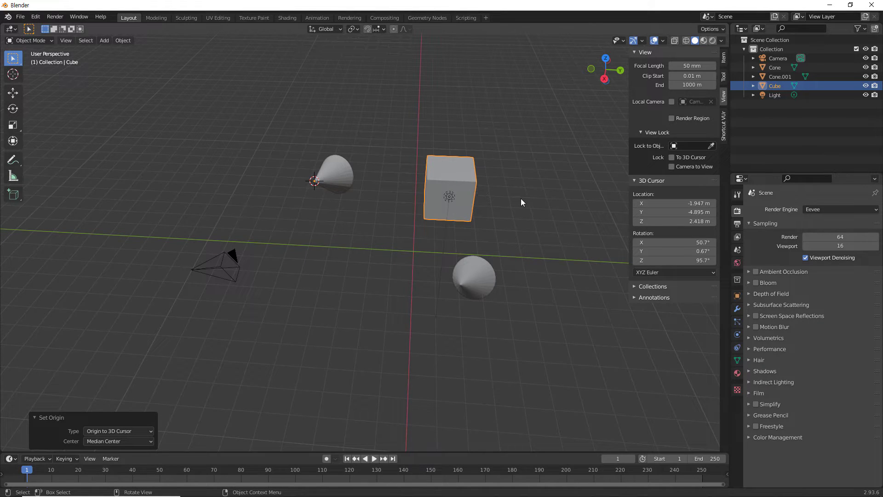
pyautogui.press('r')
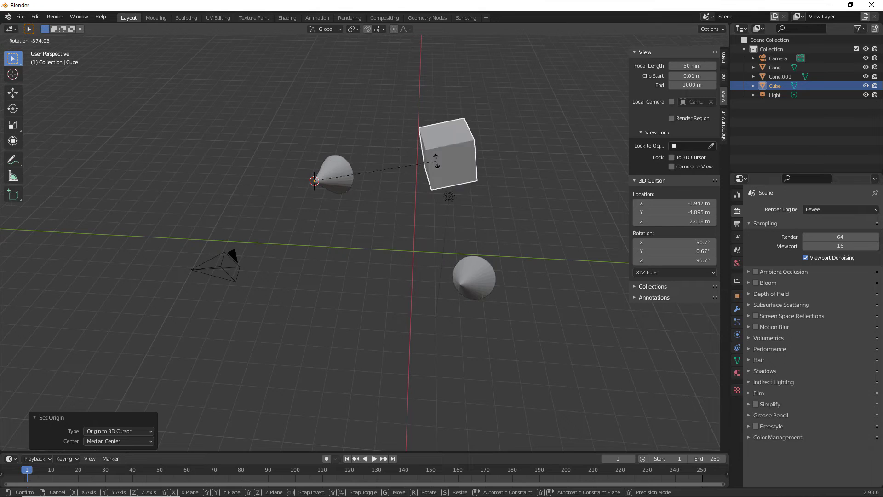
pyautogui.rightClick(506, 187)
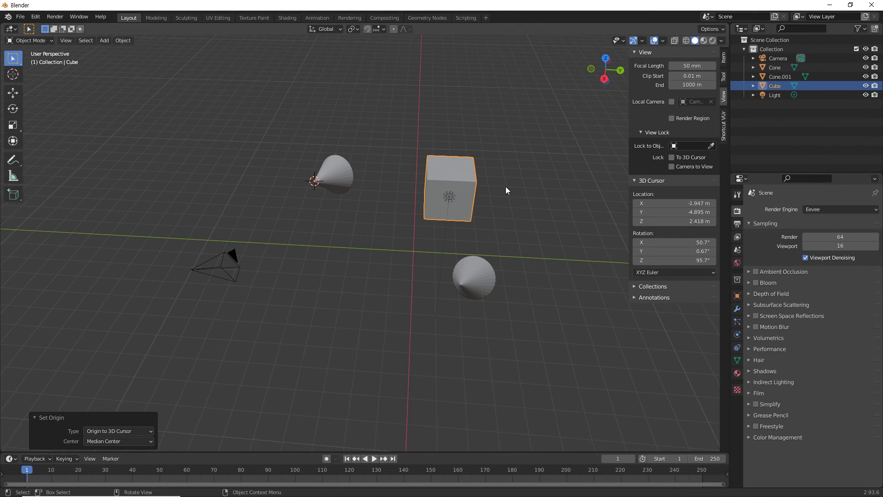